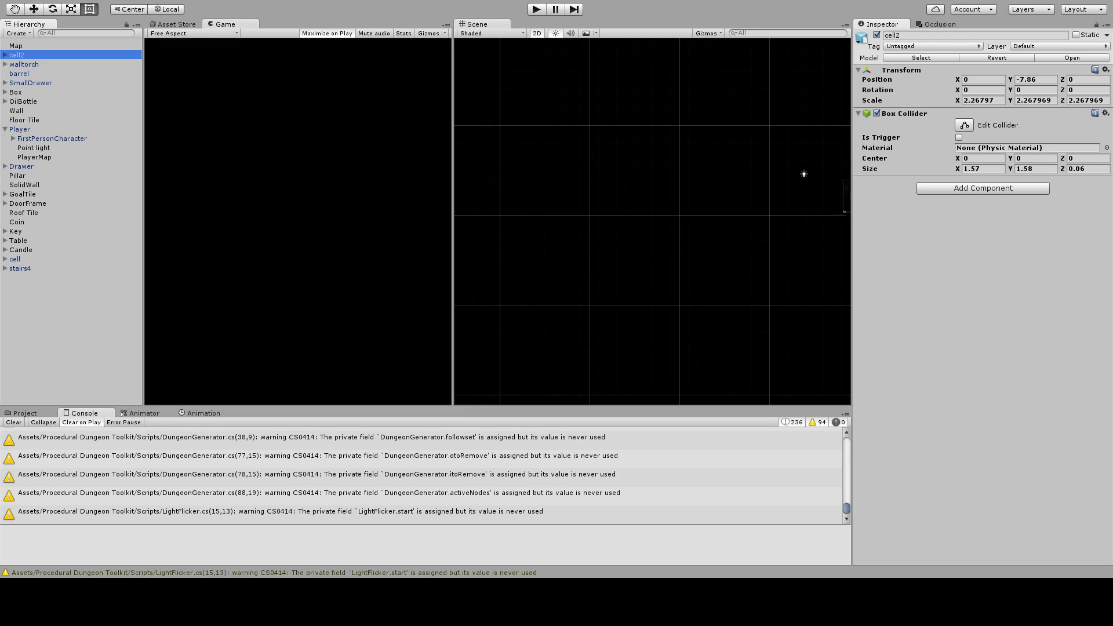
Select the Map object and expand its Dungeon Generator's Advanced Map Options foldout.
{"action": "left_click", "coordinate": [958, 320]}
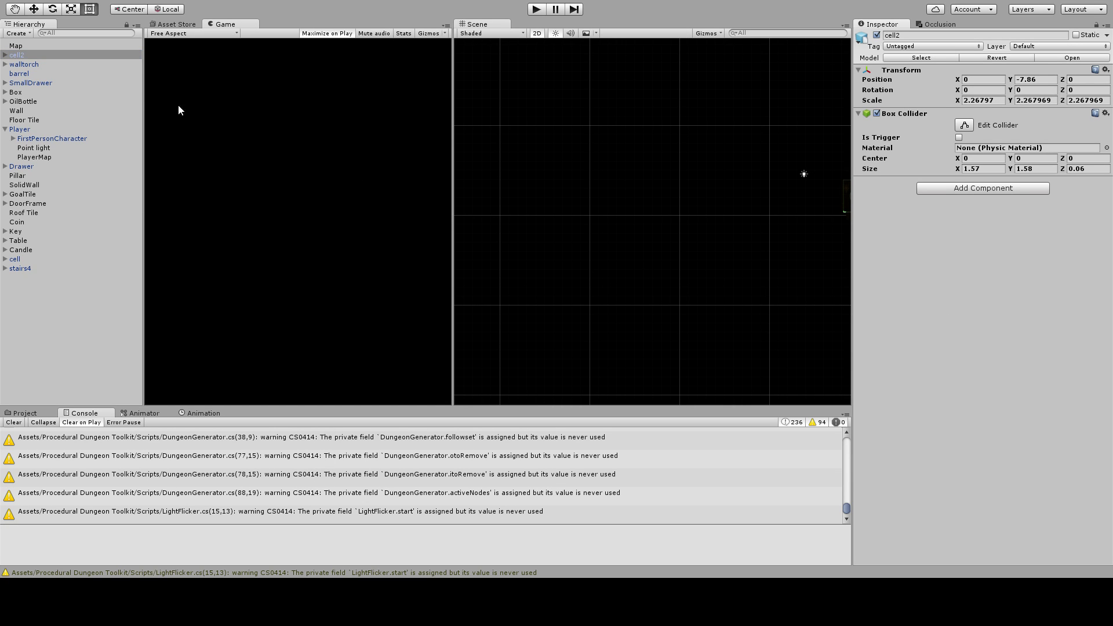
{"action": "left_click", "coordinate": [33, 48]}
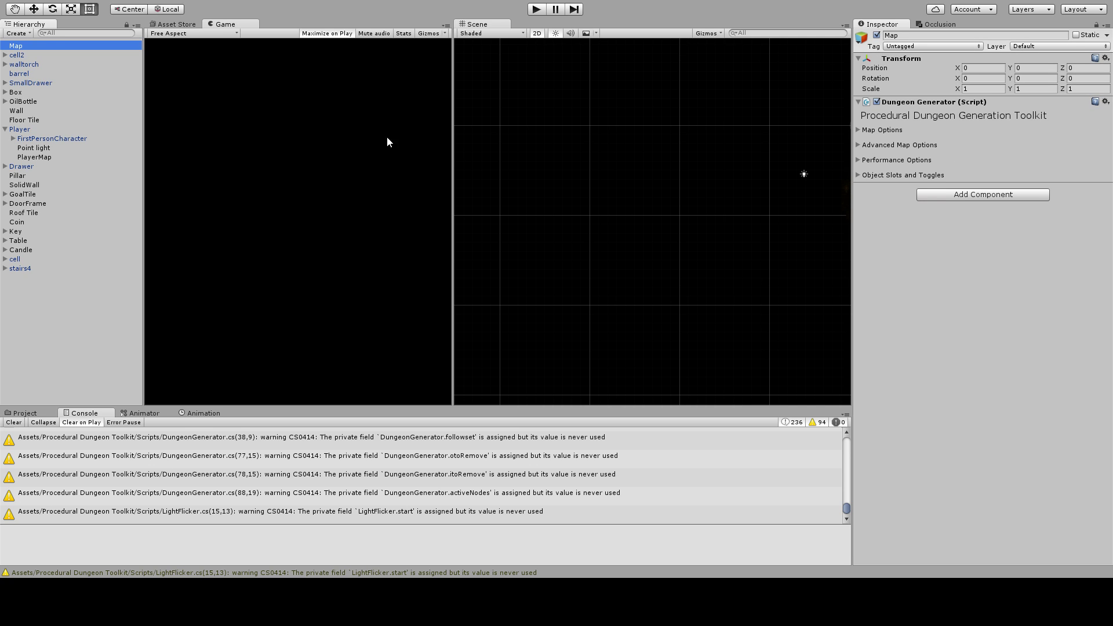
{"action": "left_click", "coordinate": [860, 145]}
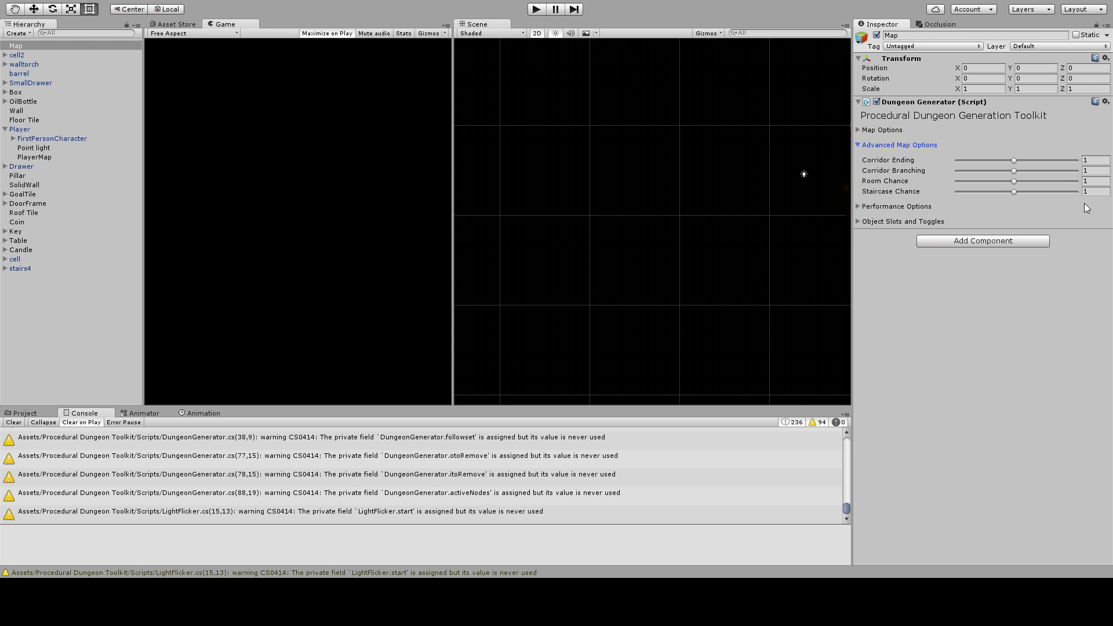
Run and stop a play test with all advanced chance sliders at 1.
{"action": "left_click", "coordinate": [538, 12]}
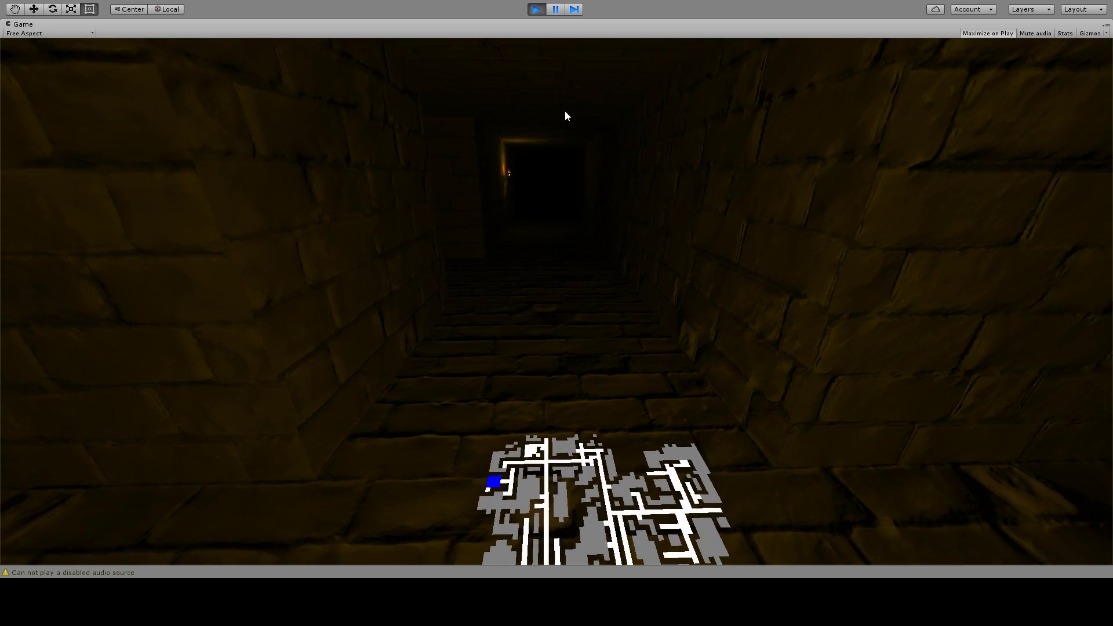
{"action": "left_click", "coordinate": [537, 14]}
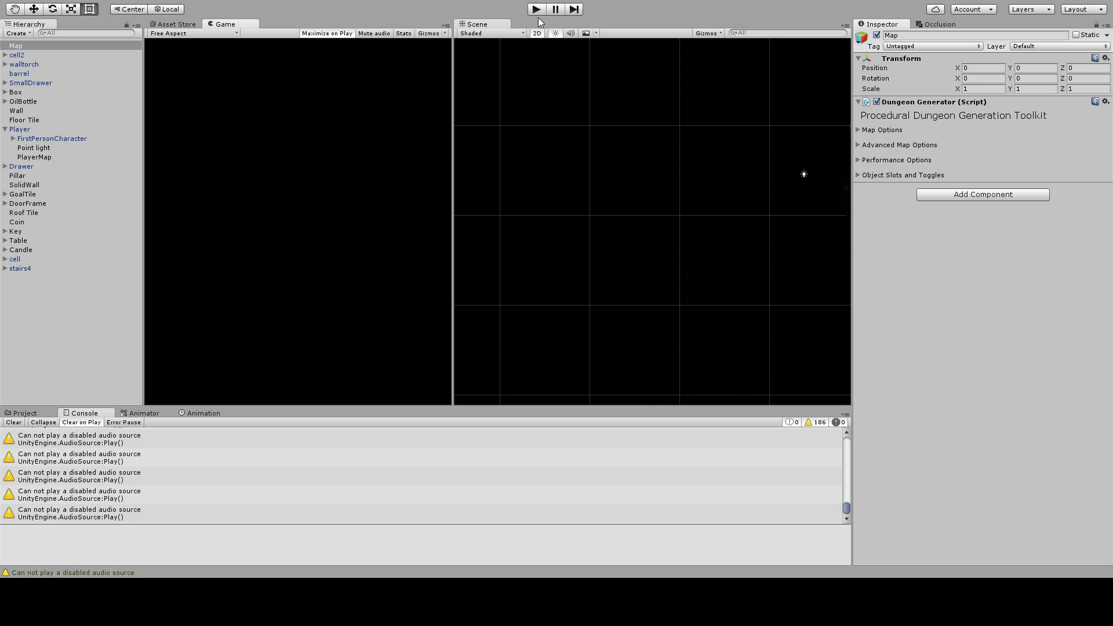
Set Corridor Ending to 2 and Corridor Branching to 0.1.
{"action": "left_click", "coordinate": [859, 145]}
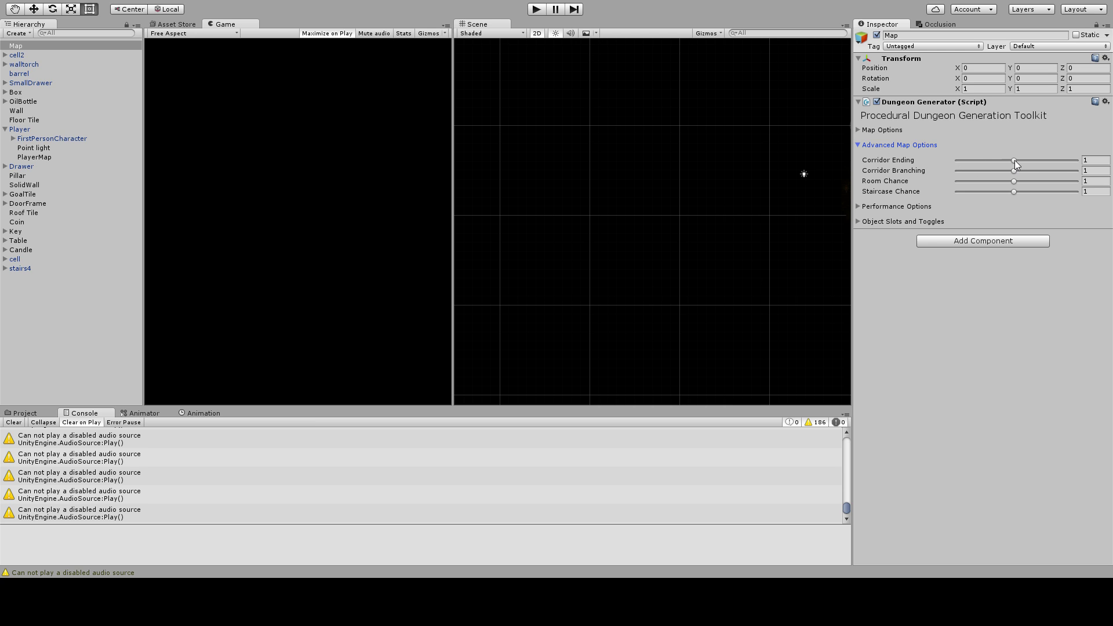
{"action": "left_click_drag", "start_coordinate": [1015, 160], "coordinate": [1050, 163]}
{"action": "left_click_drag", "start_coordinate": [1014, 172], "coordinate": [962, 176]}
Play-test the dungeon, walking the player into a new corridor, then stop.
{"action": "left_click", "coordinate": [539, 8]}
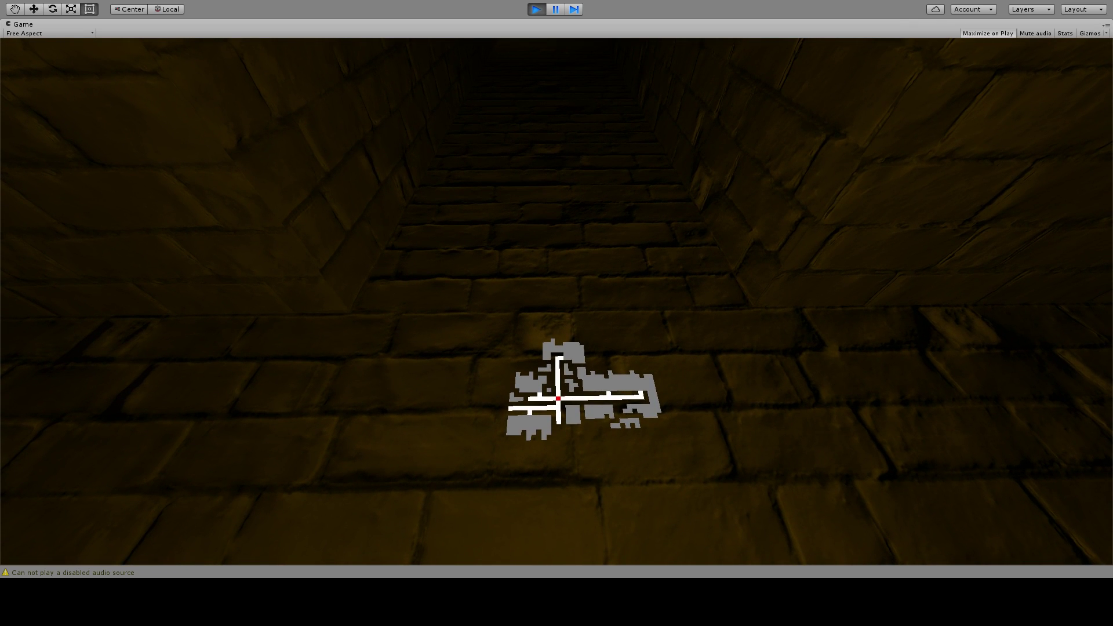
{"action": "key", "text": "Right"}
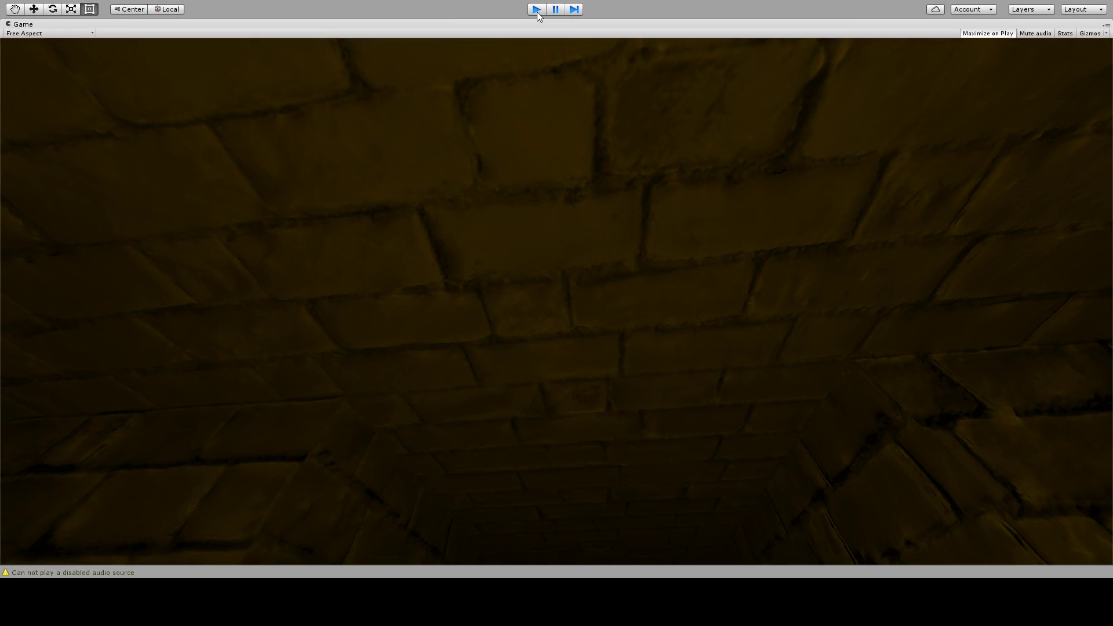
{"action": "left_click", "coordinate": [536, 10]}
Drop Corridor Ending to 0.1 and play-test the resulting grid-like dungeon.
{"action": "left_click", "coordinate": [882, 129]}
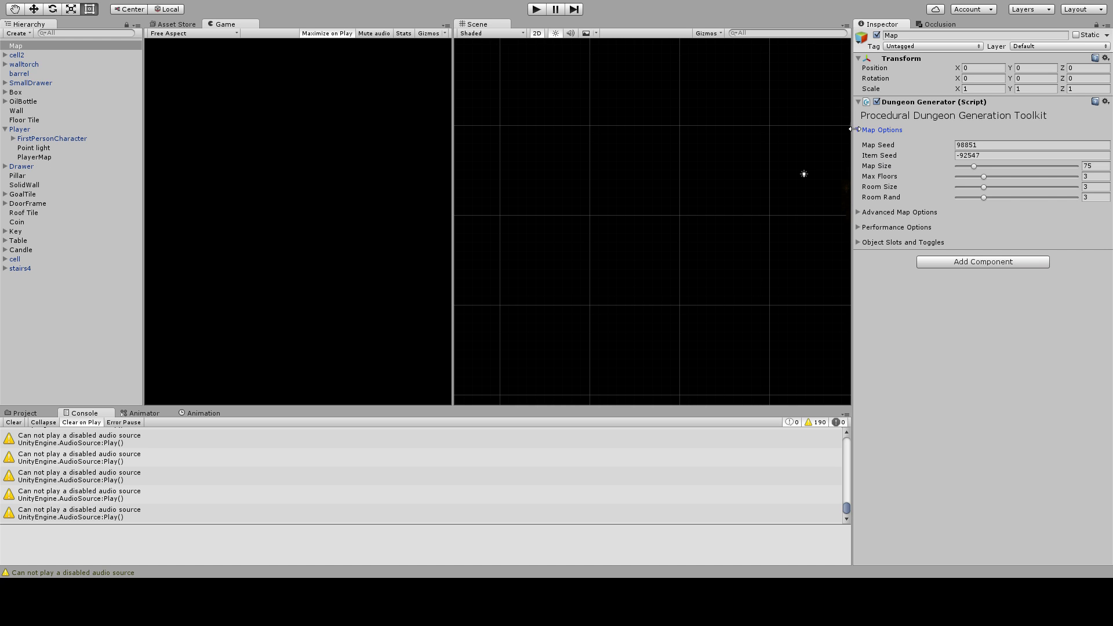
{"action": "left_click", "coordinate": [858, 130]}
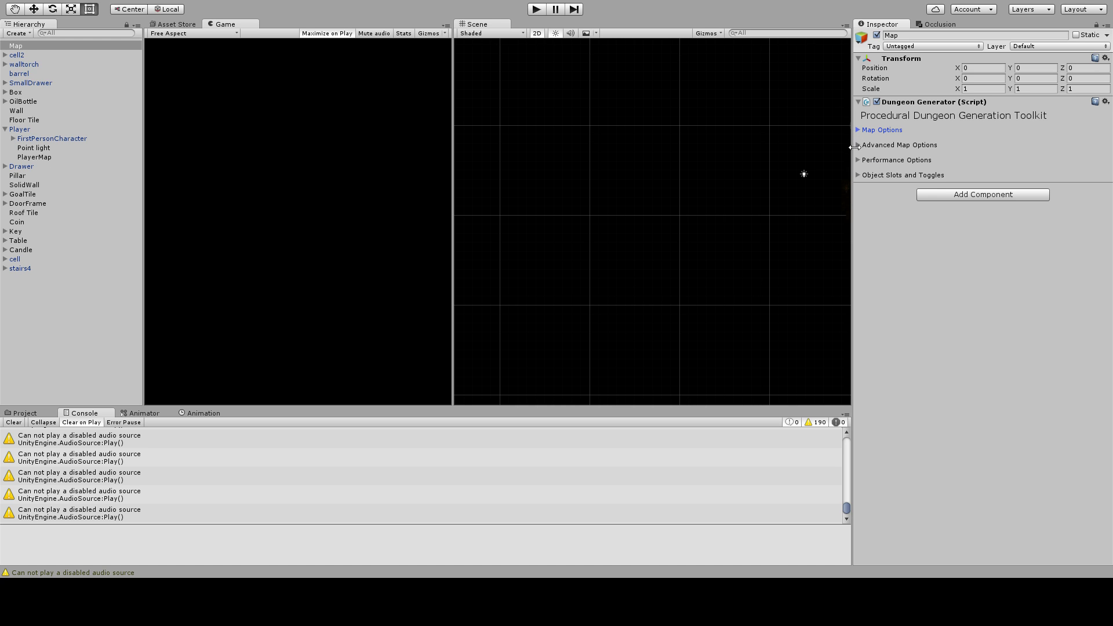
{"action": "left_click", "coordinate": [857, 145]}
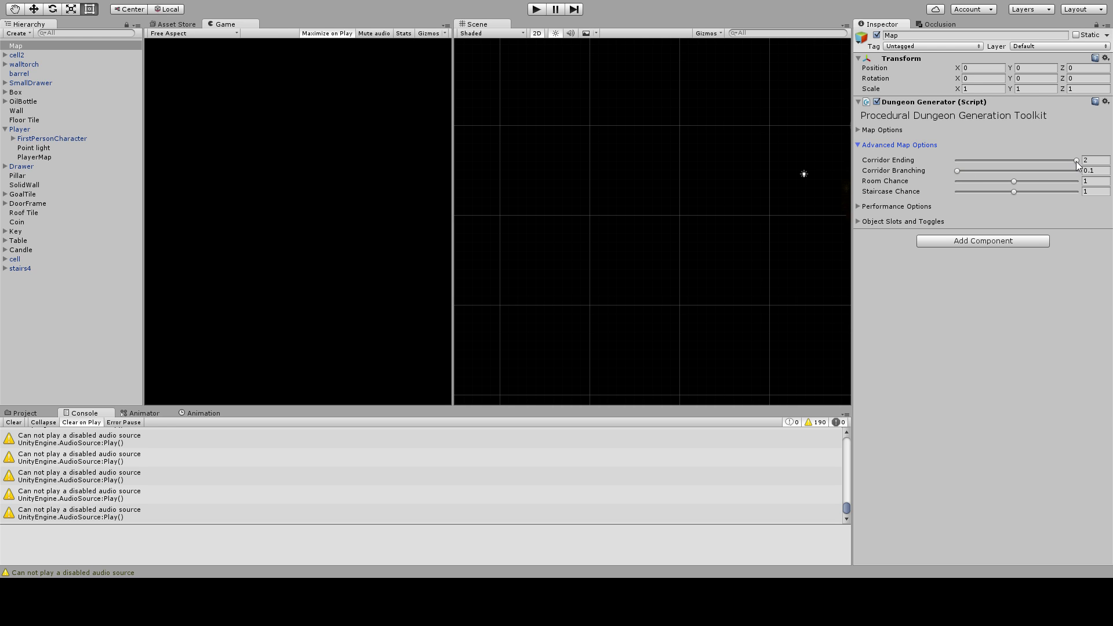
{"action": "left_click_drag", "start_coordinate": [1075, 161], "coordinate": [955, 170]}
{"action": "key", "text": "ctrl+p"}
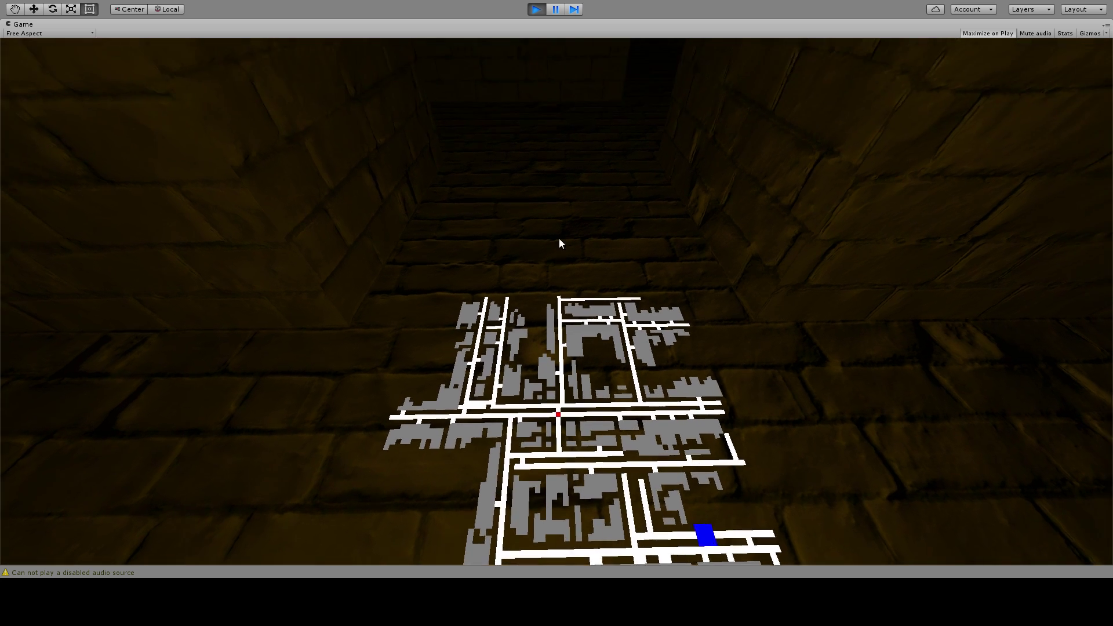
{"action": "left_click", "coordinate": [536, 9]}
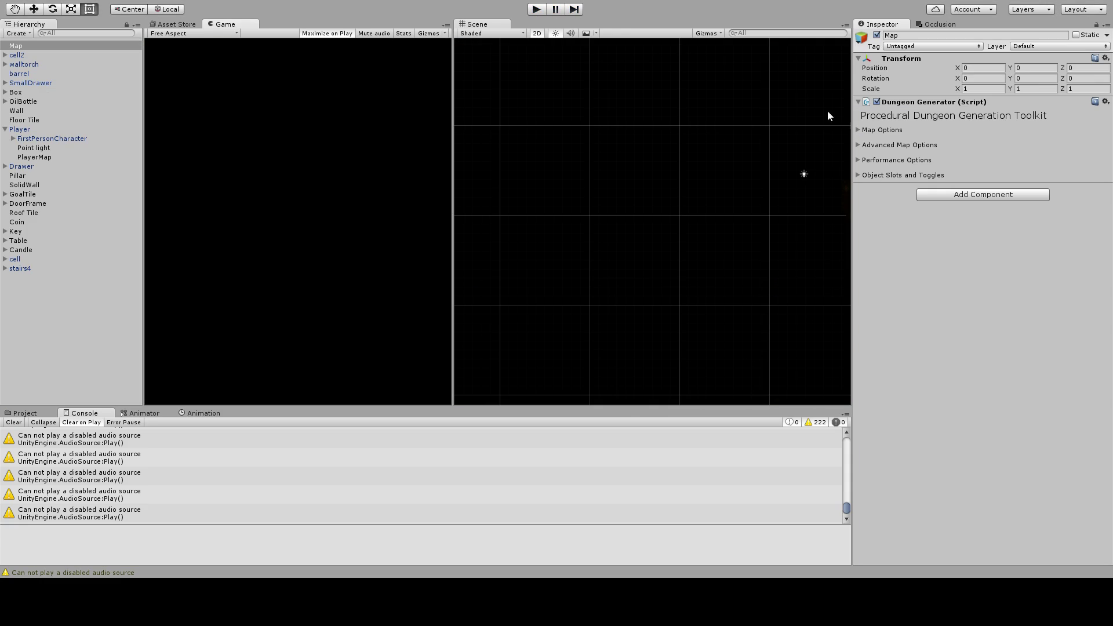
Raise Corridor Branching to 2 and play-test the dense maze dungeon.
{"action": "left_click", "coordinate": [858, 145]}
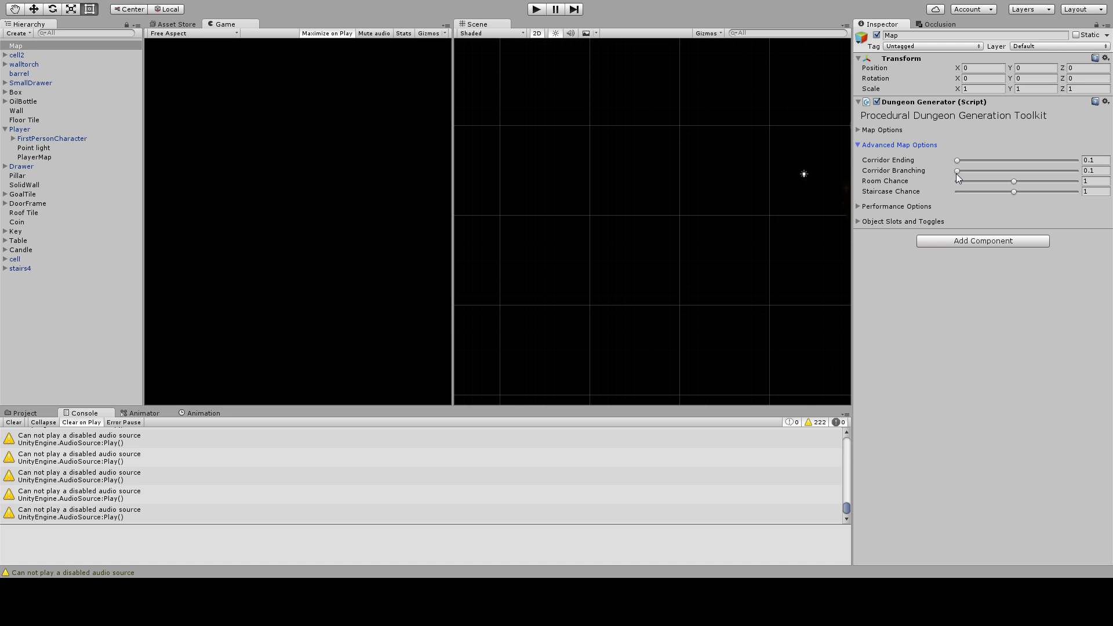
{"action": "left_click_drag", "start_coordinate": [957, 173], "coordinate": [1059, 181]}
{"action": "left_click", "coordinate": [536, 9]}
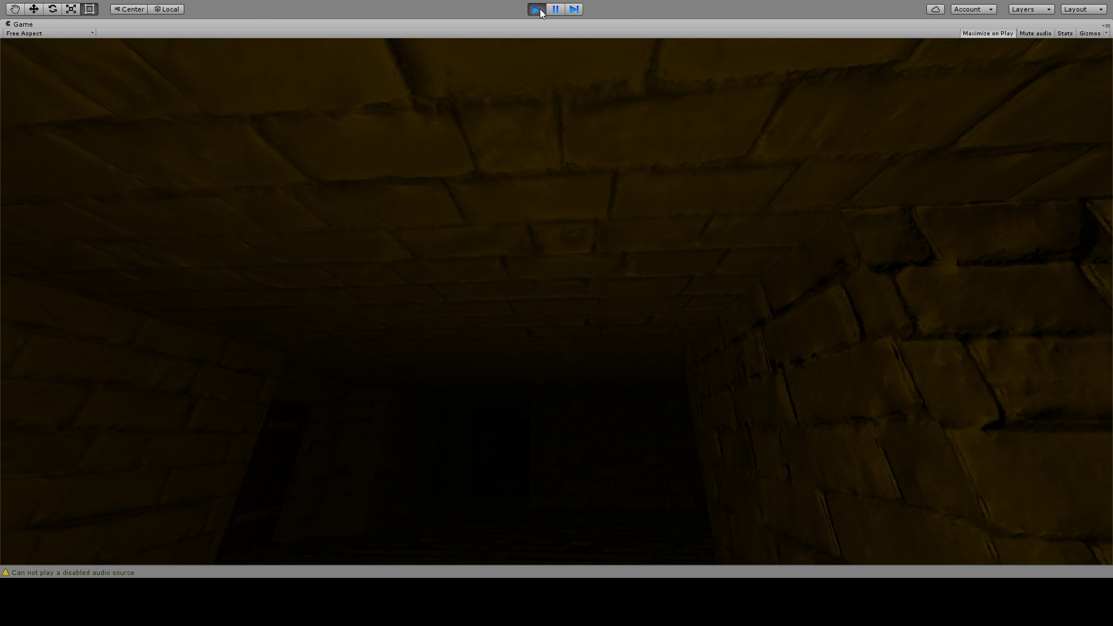
{"action": "left_click", "coordinate": [540, 9]}
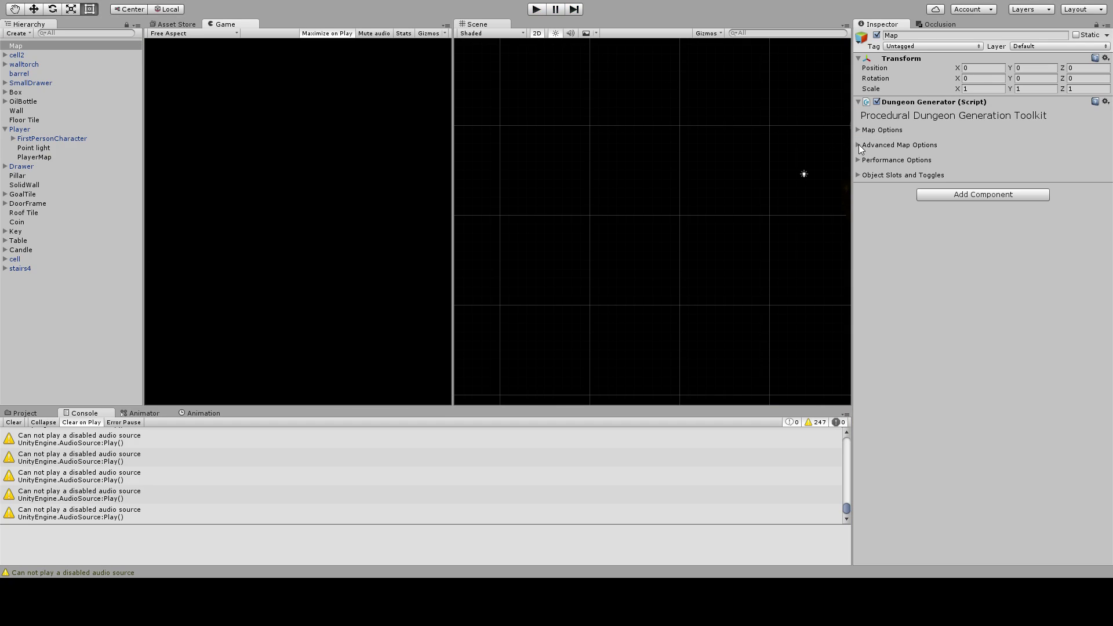
Set Room Chance to 0.1 and Staircase Chance to 2, then start a play test.
{"action": "left_click", "coordinate": [864, 148]}
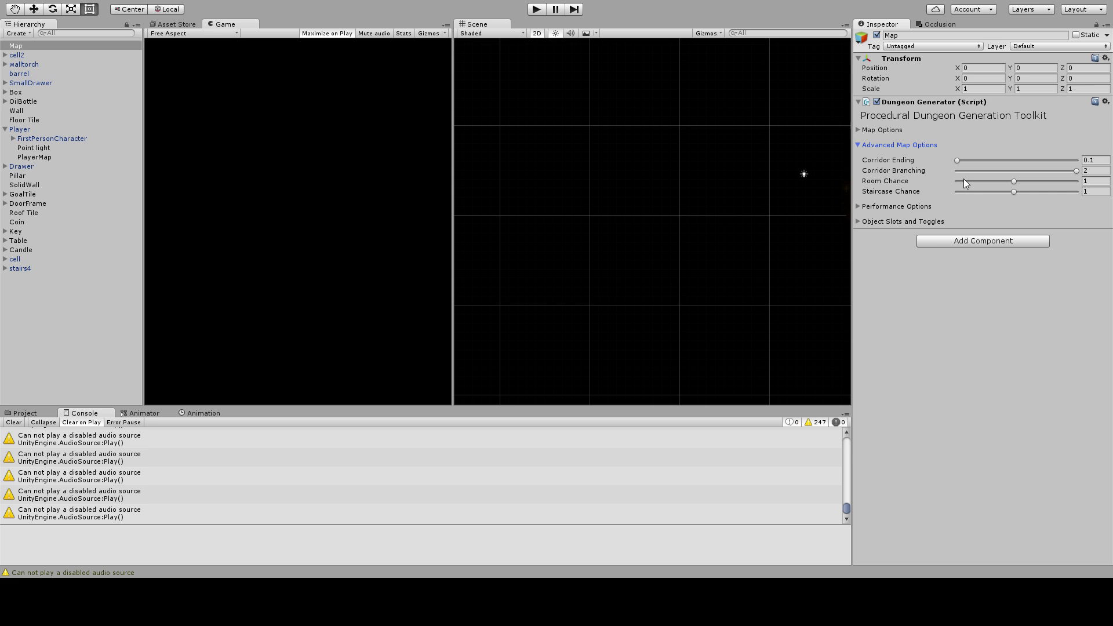
{"action": "left_click_drag", "start_coordinate": [1014, 182], "coordinate": [958, 186]}
{"action": "left_click_drag", "start_coordinate": [1014, 192], "coordinate": [1030, 192]}
{"action": "left_click", "coordinate": [538, 10]}
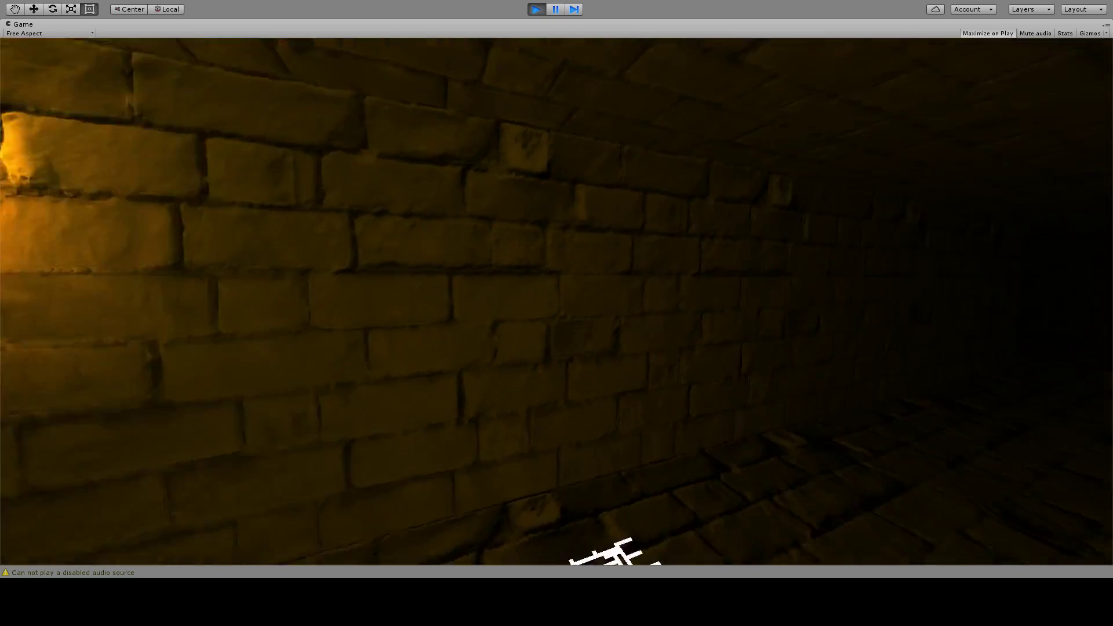
Stop play mode, drop Staircase Chance and Corridor Branching to 0.1, and start a play test.
{"action": "left_click", "coordinate": [536, 9]}
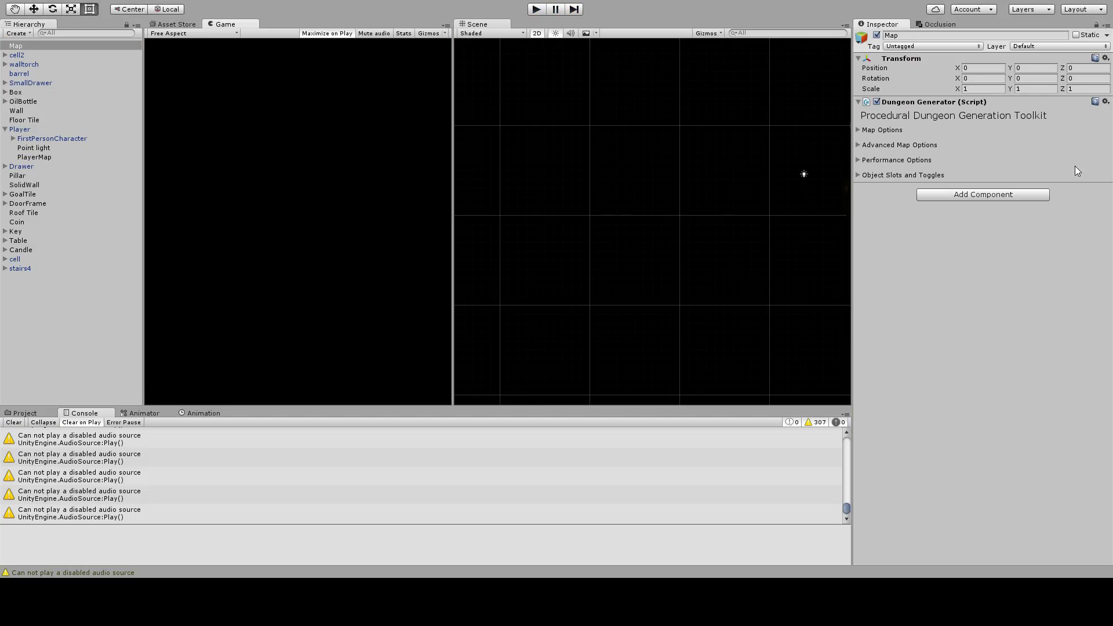
{"action": "left_click", "coordinate": [861, 147]}
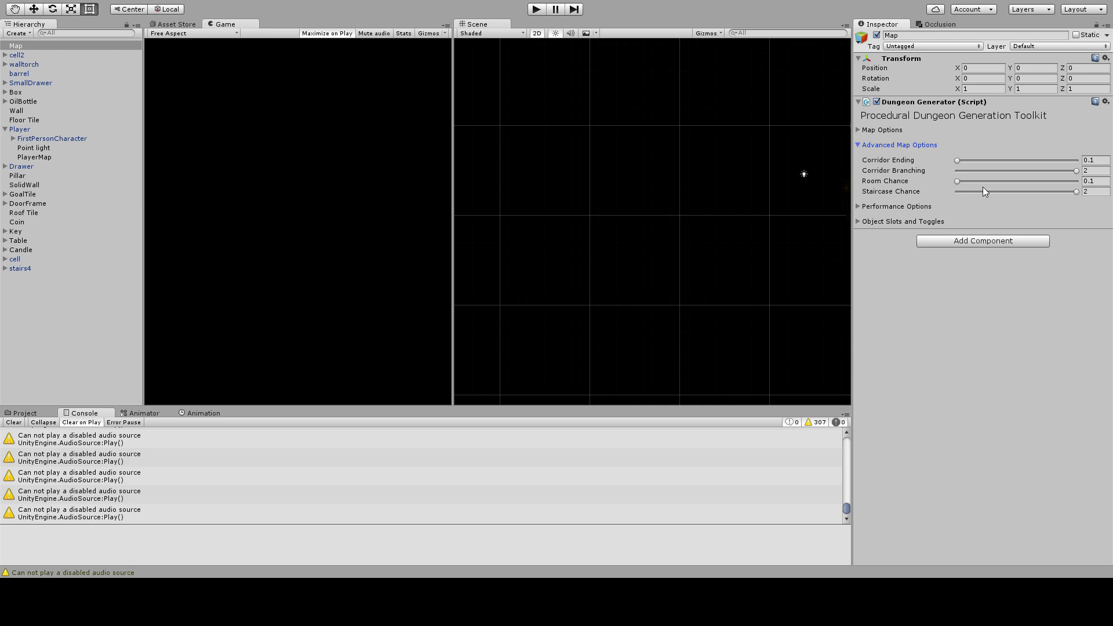
{"action": "left_click_drag", "start_coordinate": [1077, 193], "coordinate": [956, 193]}
{"action": "left_click_drag", "start_coordinate": [1078, 172], "coordinate": [688, 167]}
{"action": "left_click", "coordinate": [538, 9]}
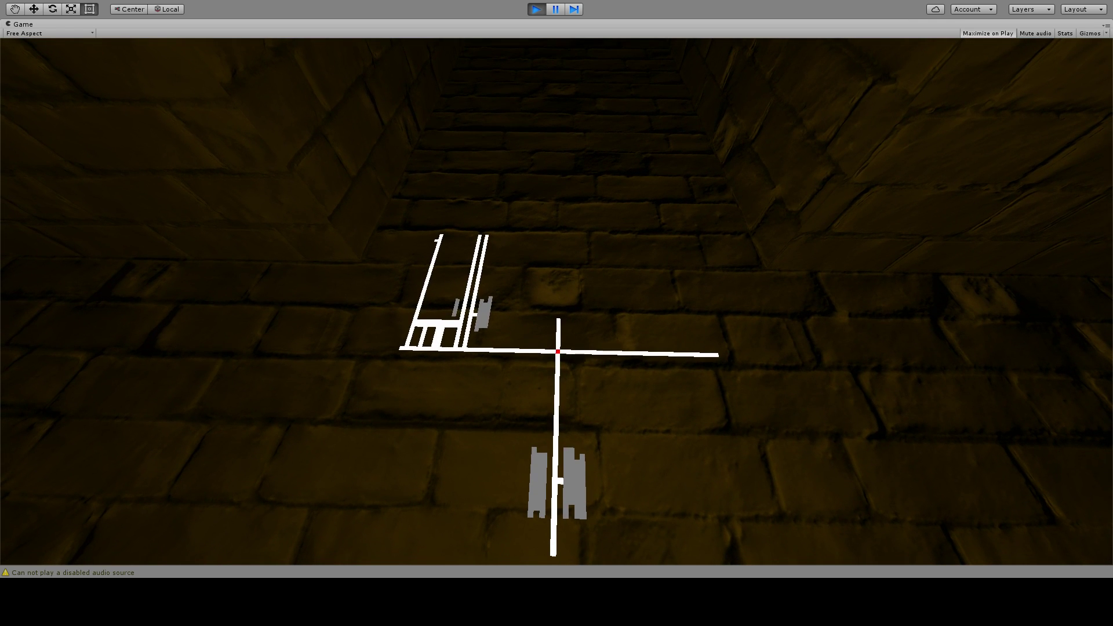
Stop play mode, set all four advanced chance sliders to 2, and run a play test.
{"action": "key", "text": "ctrl+p"}
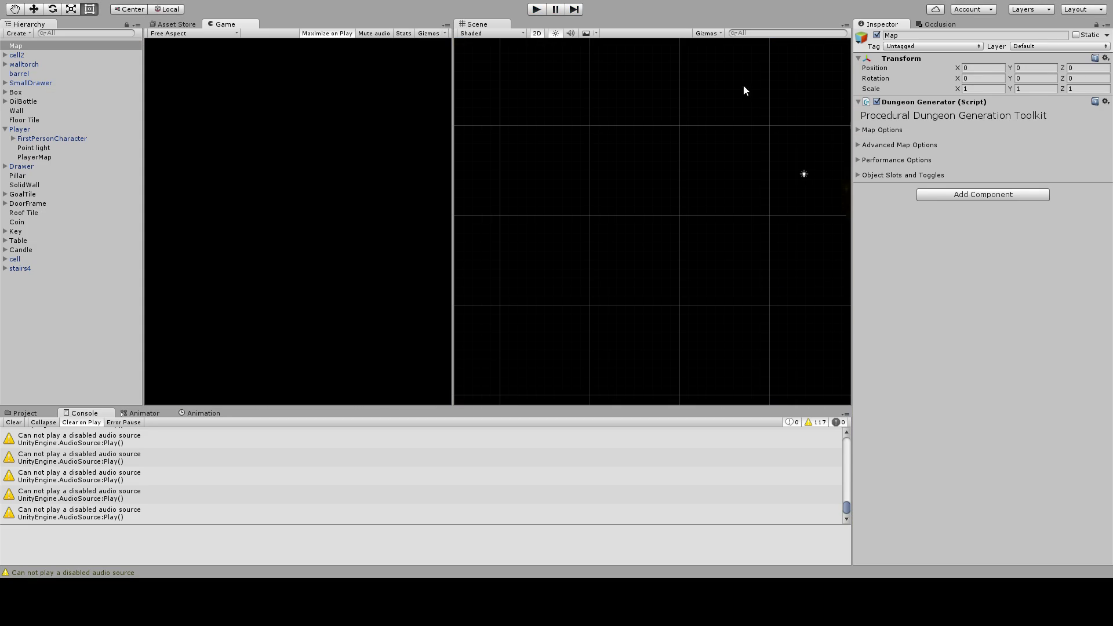
{"action": "left_click", "coordinate": [857, 145]}
{"action": "left_click_drag", "start_coordinate": [938, 161], "coordinate": [1068, 169]}
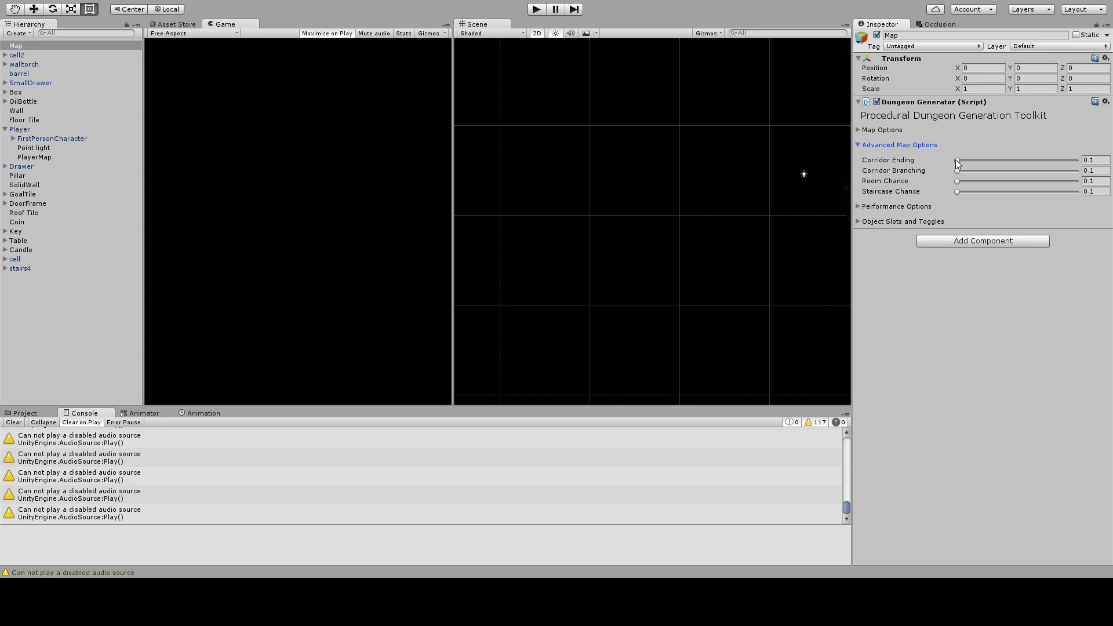
{"action": "left_click_drag", "start_coordinate": [956, 171], "coordinate": [1077, 172]}
{"action": "left_click_drag", "start_coordinate": [957, 182], "coordinate": [1077, 183]}
{"action": "left_click_drag", "start_coordinate": [957, 193], "coordinate": [1074, 186]}
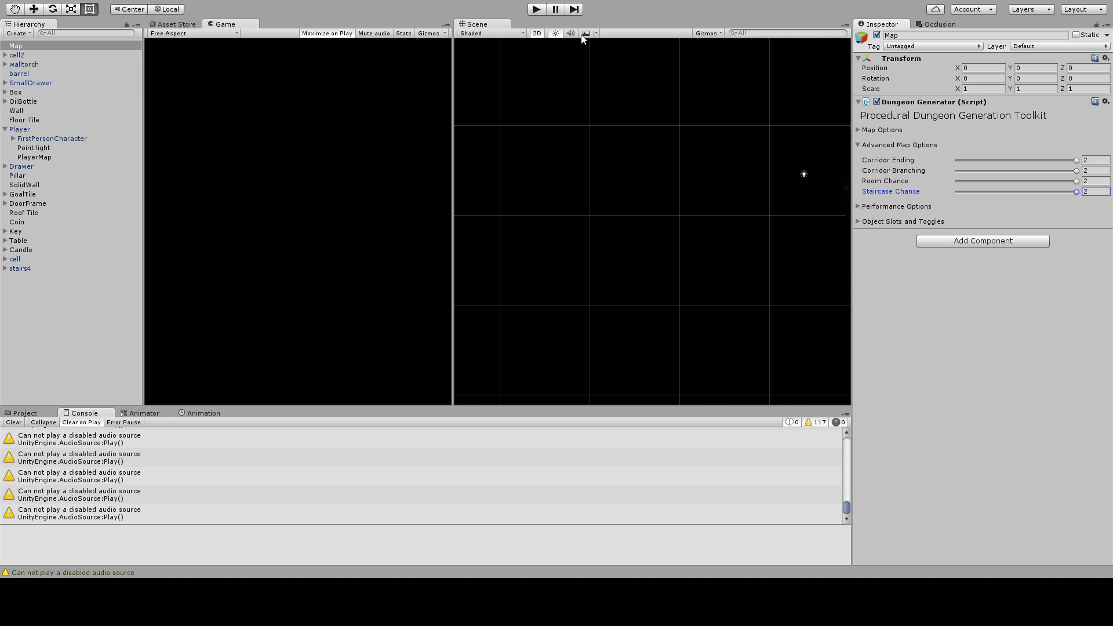
{"action": "left_click", "coordinate": [542, 12]}
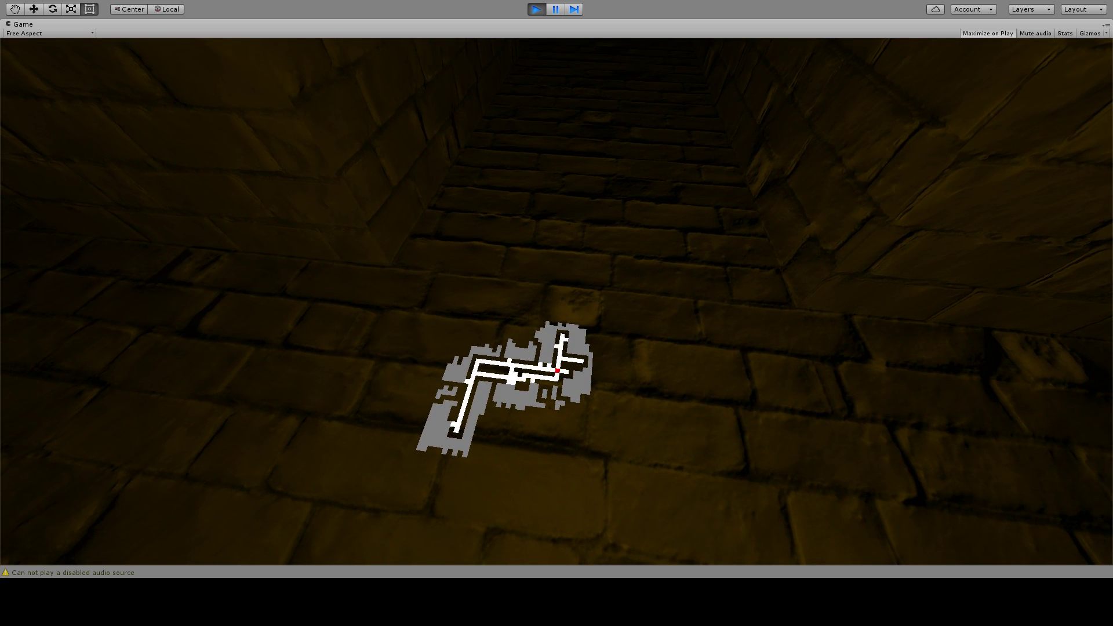
{"action": "left_click", "coordinate": [536, 9]}
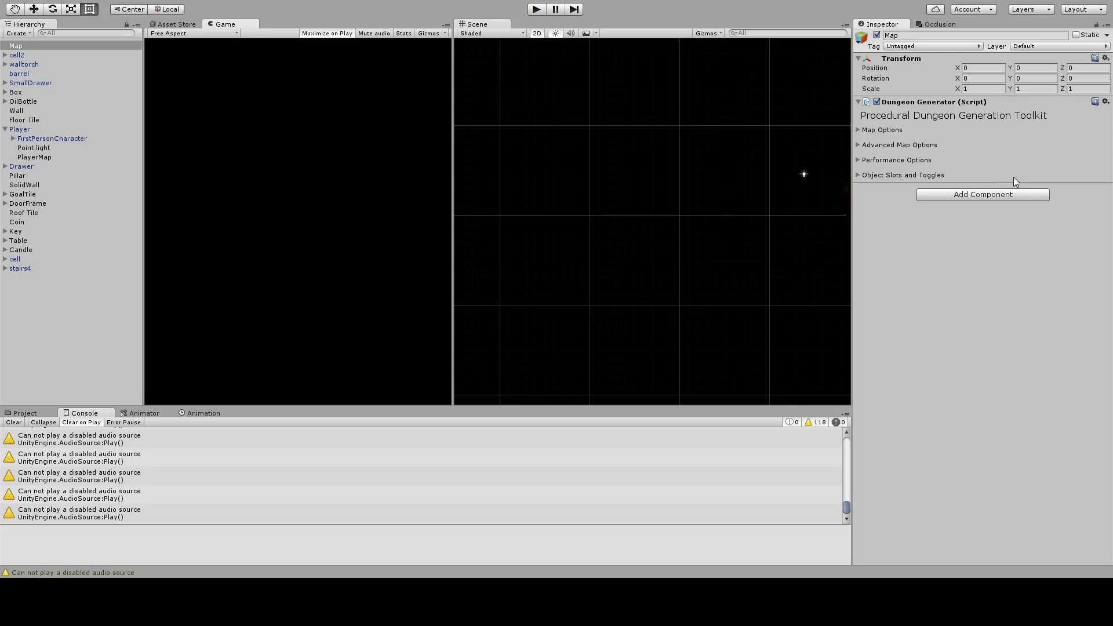
Lower Corridor Ending to 0.248 and play-test the large, dense maze dungeon.
{"action": "left_click", "coordinate": [858, 144]}
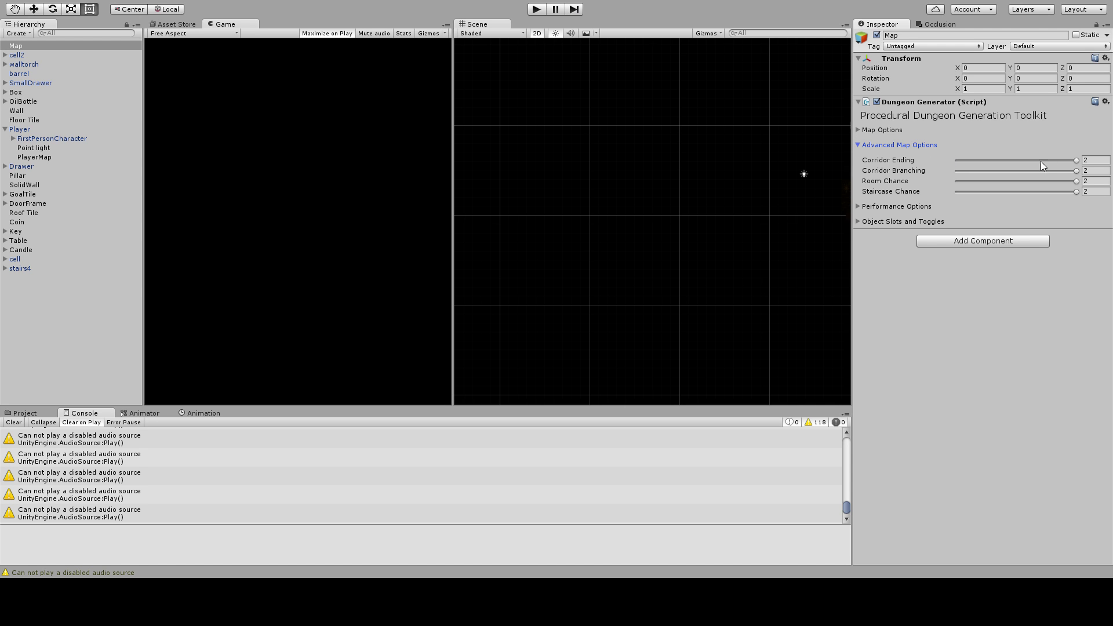
{"action": "left_click_drag", "start_coordinate": [1075, 162], "coordinate": [891, 155]}
{"action": "left_click_drag", "start_coordinate": [957, 161], "coordinate": [964, 165]}
{"action": "left_click", "coordinate": [537, 9]}
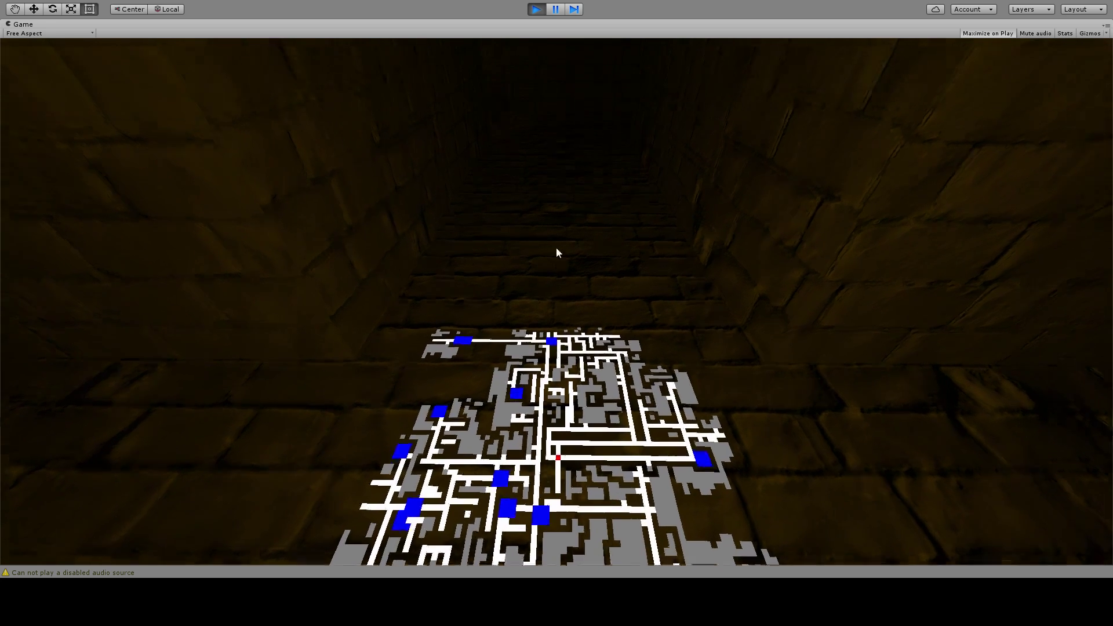
{"action": "left_click", "coordinate": [536, 9]}
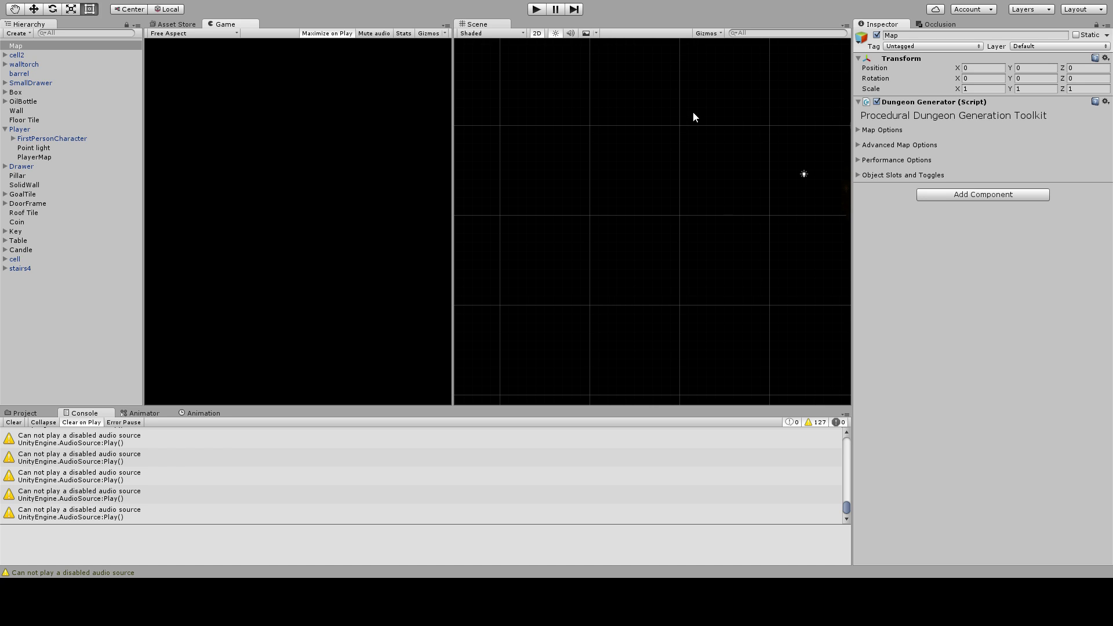
Select the Hand tool with the Q shortcut.
{"action": "key", "text": "q"}
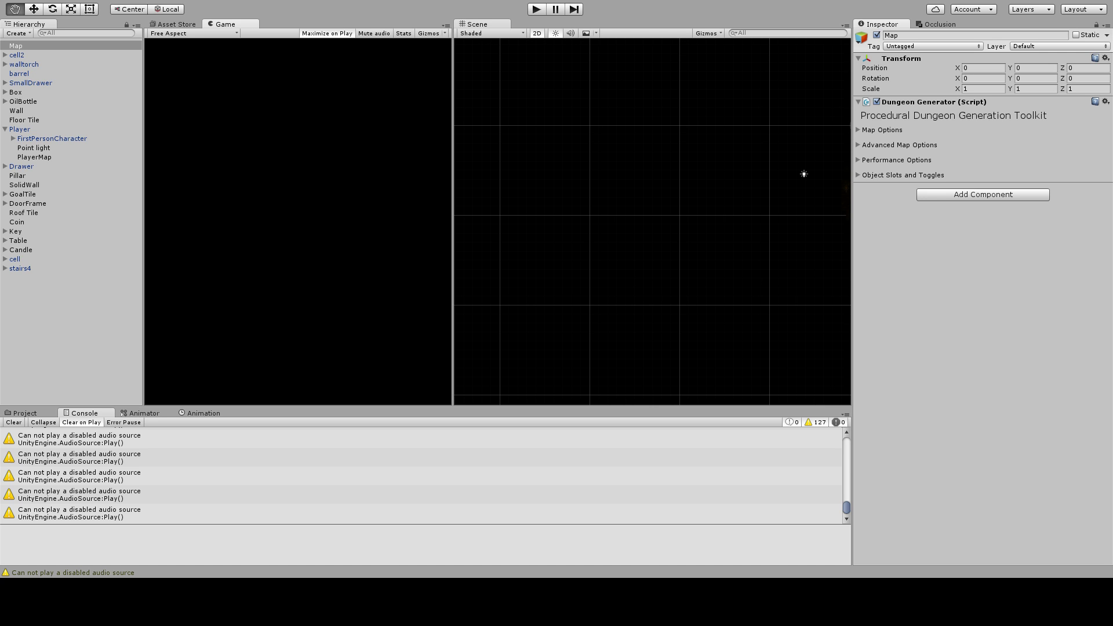